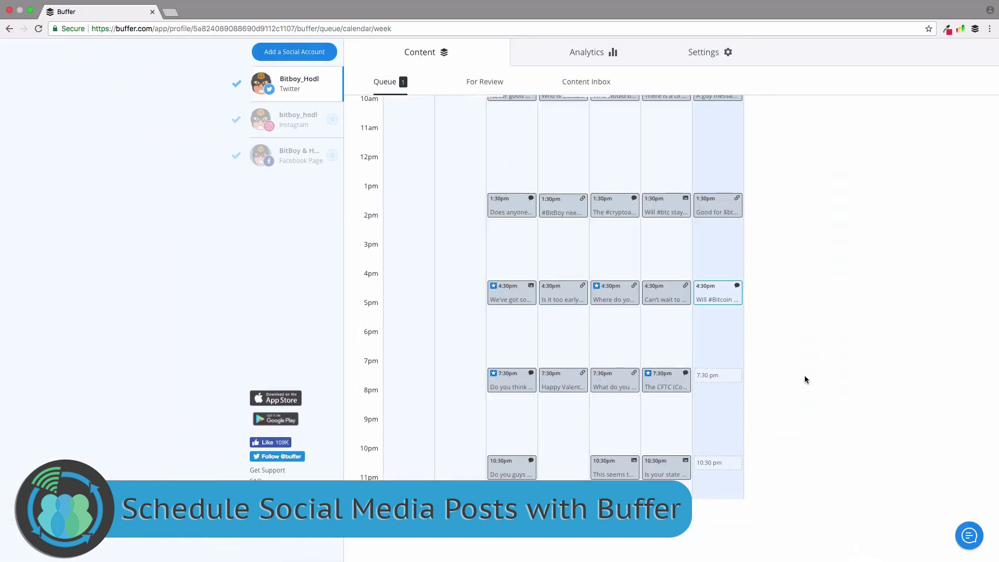
# - Open the Twitter account's posting schedule and check the day options for adding a new posting time
pyautogui.scroll(5, 770, 319)
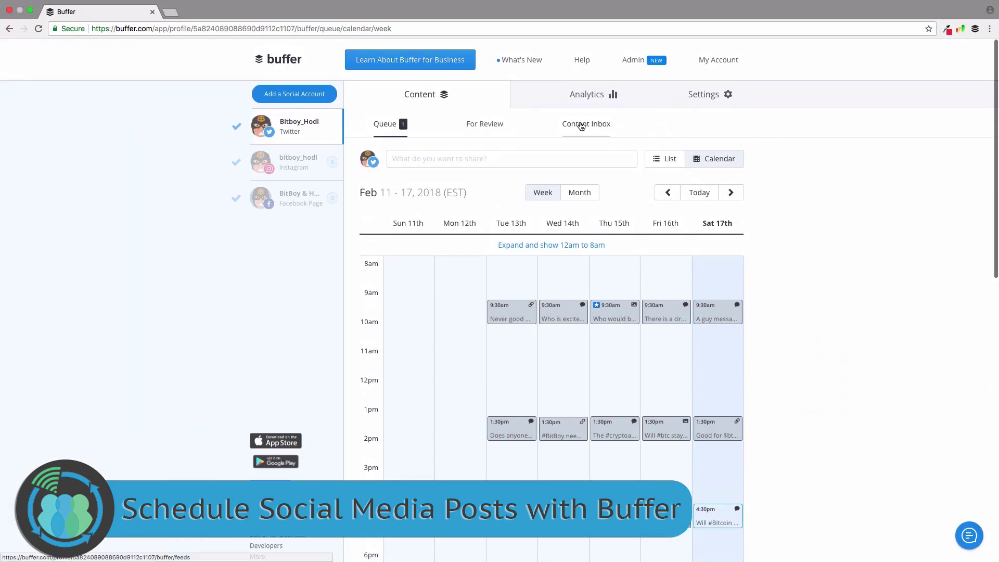
pyautogui.moveTo(710, 97)
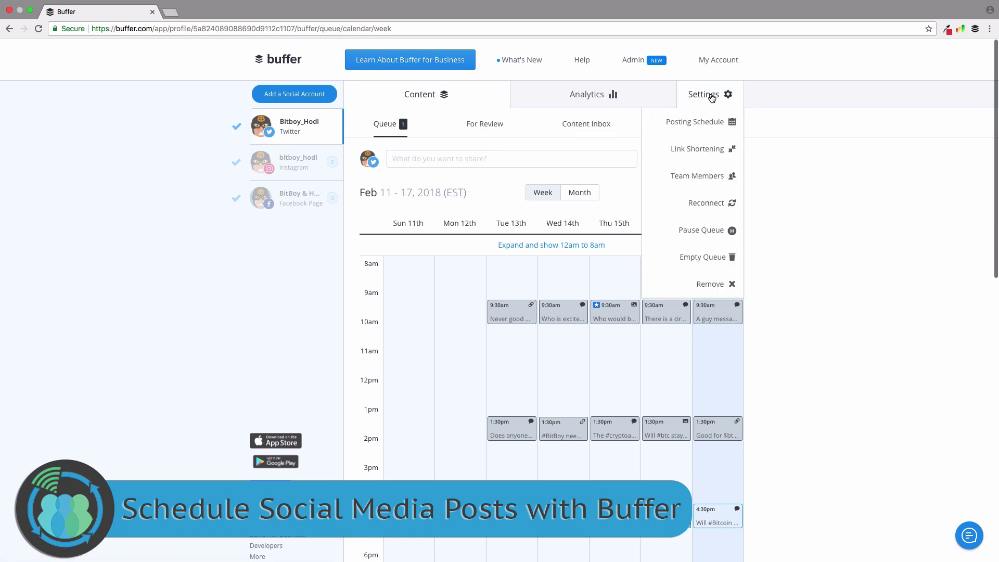
pyautogui.click(710, 120)
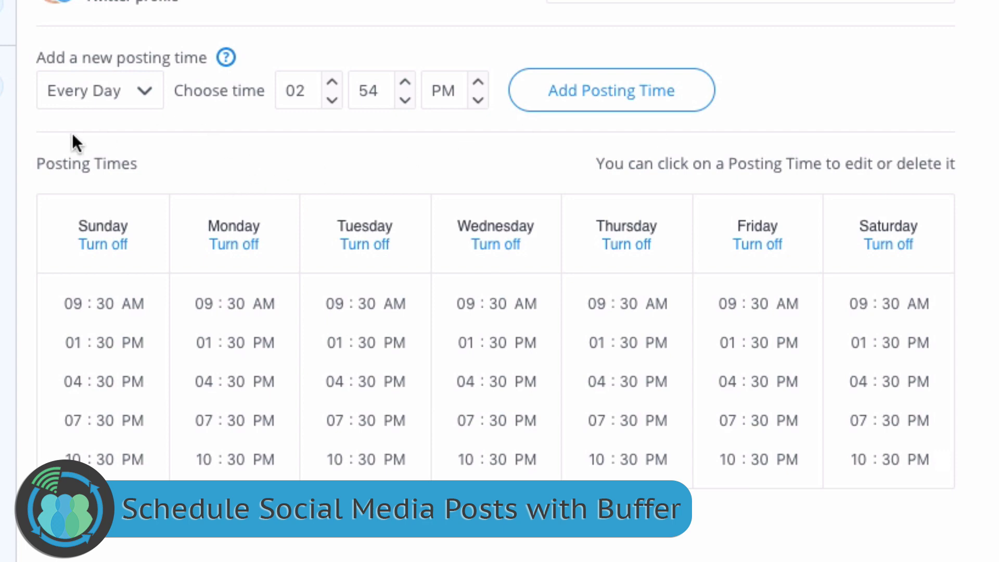
pyautogui.click(122, 92)
pyautogui.click(223, 133)
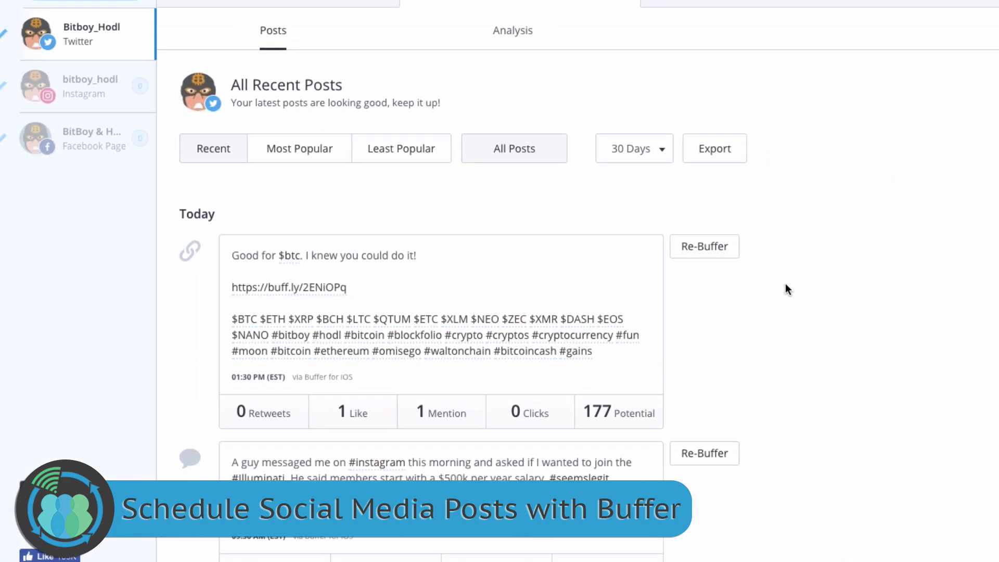
# - Review the Twitter account's most popular posts from the past 30 days
pyautogui.click(301, 155)
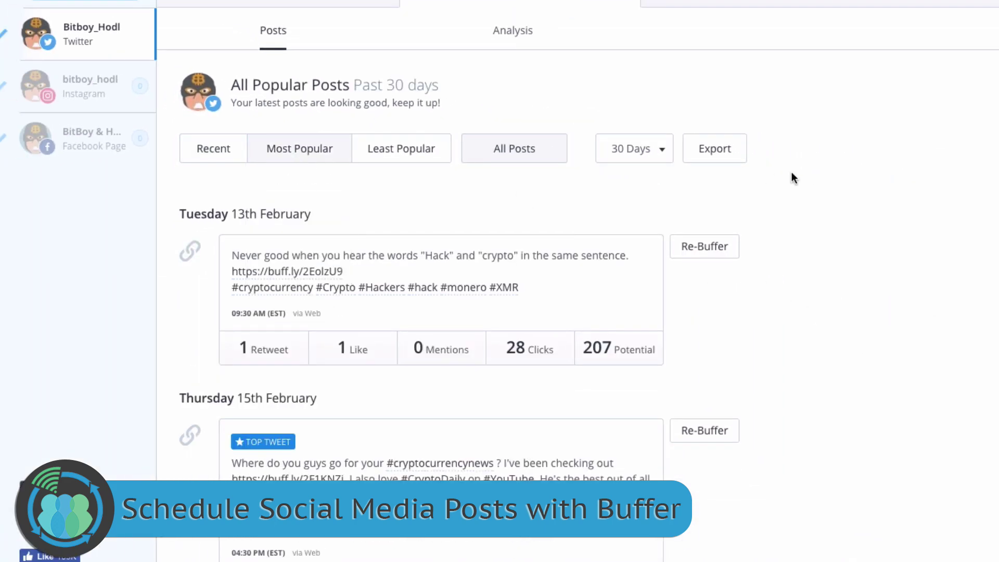
pyautogui.scroll(-1, 818, 258)
pyautogui.scroll(-3, 818, 257)
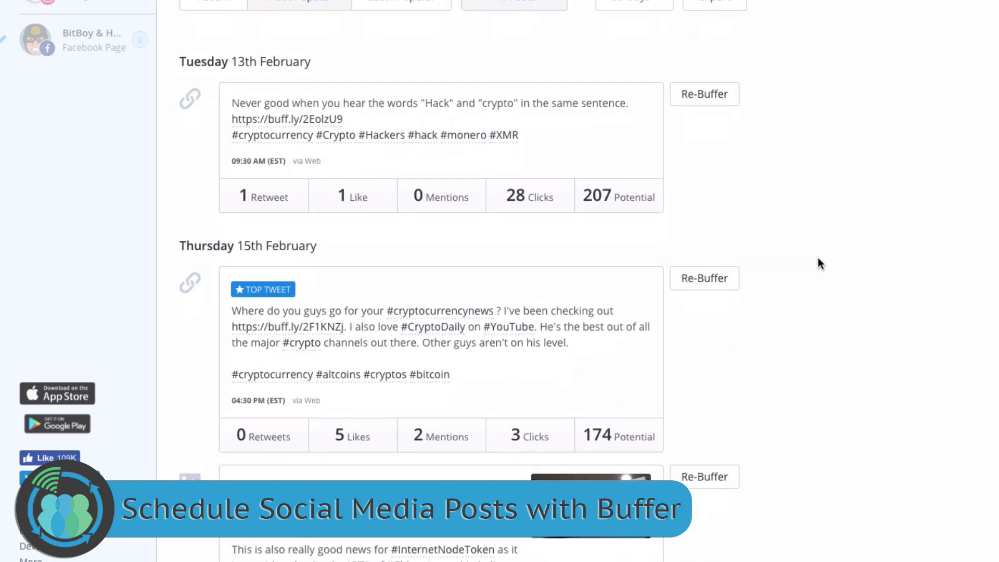
pyautogui.scroll(-8, 818, 258)
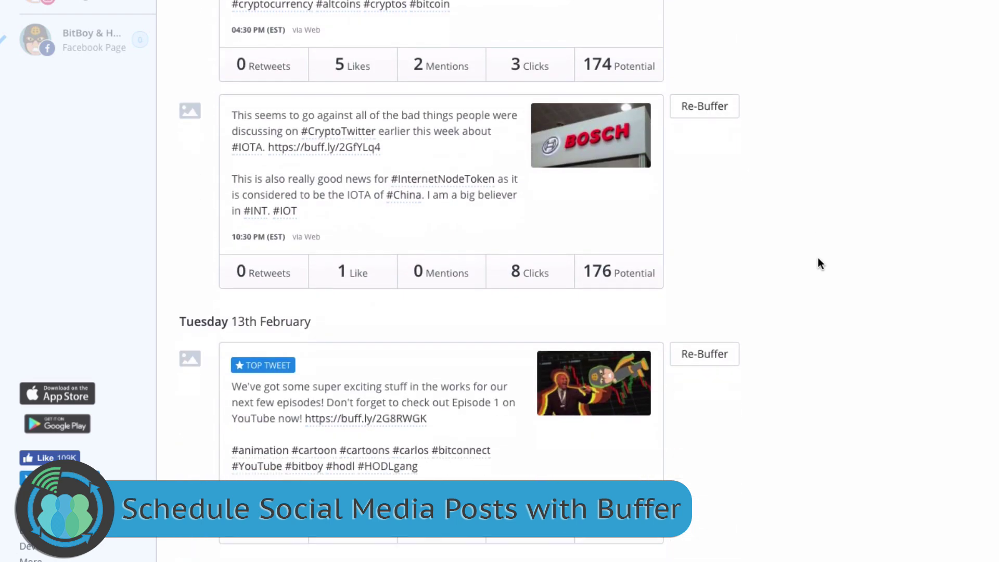
pyautogui.scroll(-2, 818, 257)
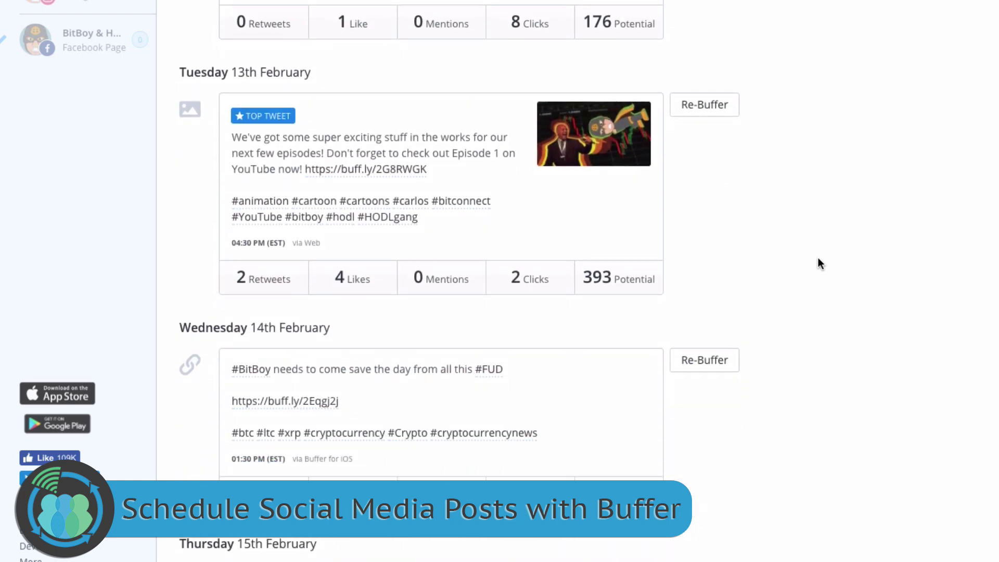
pyautogui.scroll(-11, 818, 259)
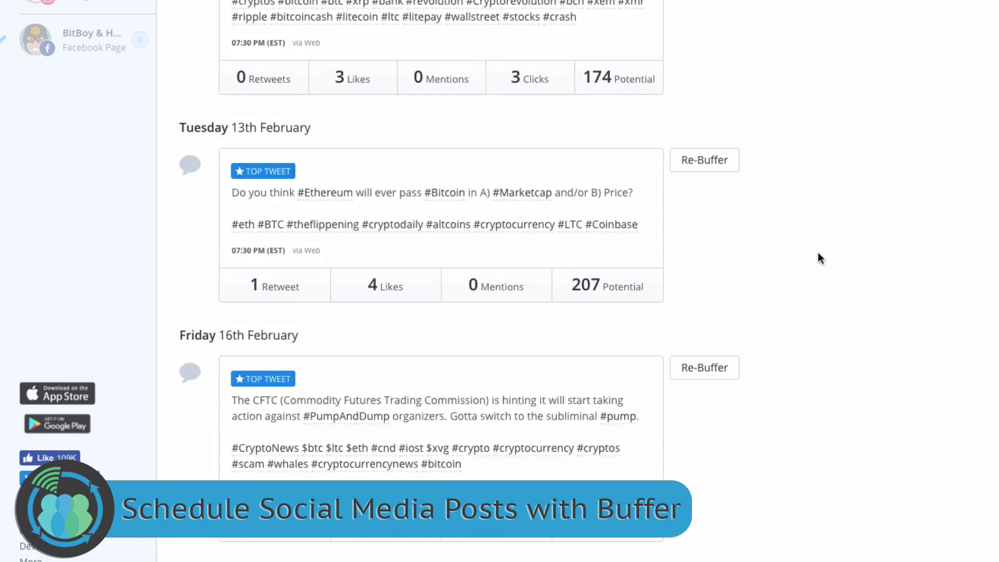
pyautogui.scroll(20, 818, 258)
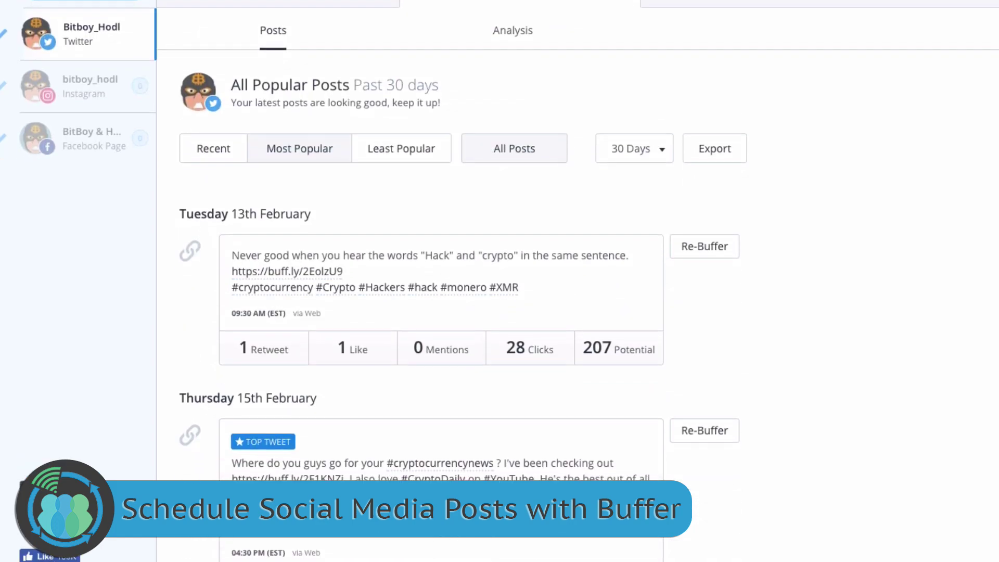
# - Show the Twitter content queue as a list and start a tweet in today's 7:30 PM slot
pyautogui.click(411, 87)
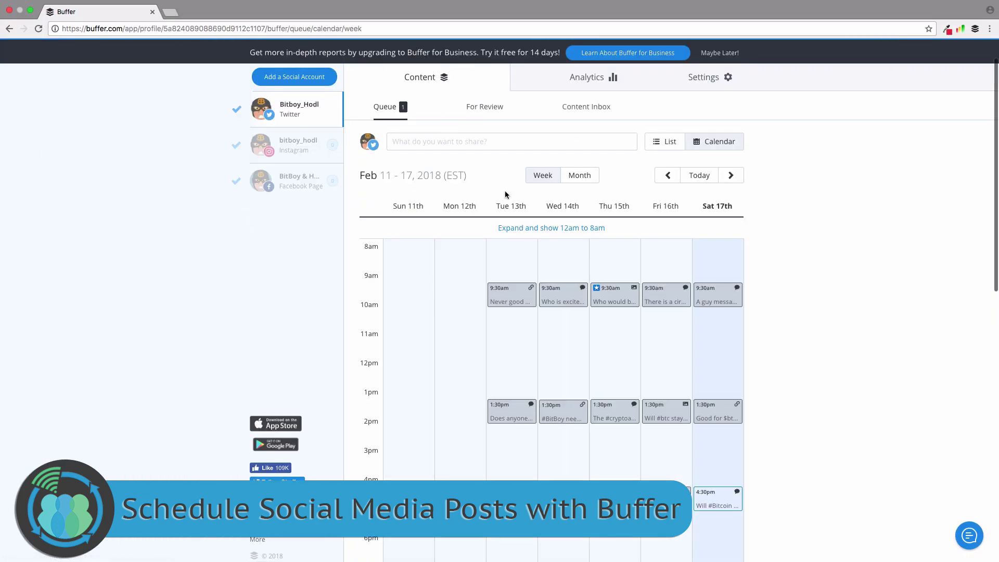
pyautogui.click(663, 148)
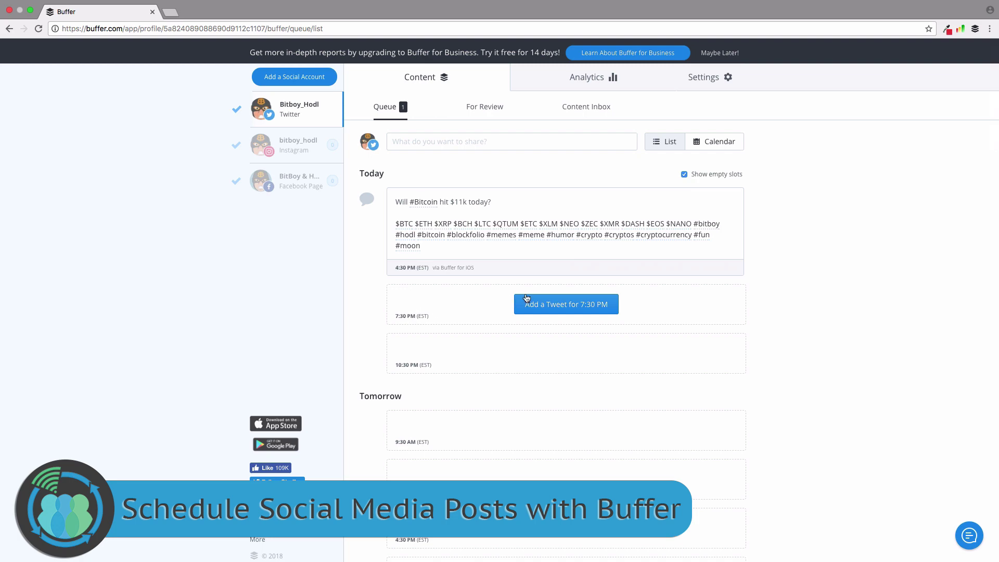
pyautogui.click(536, 307)
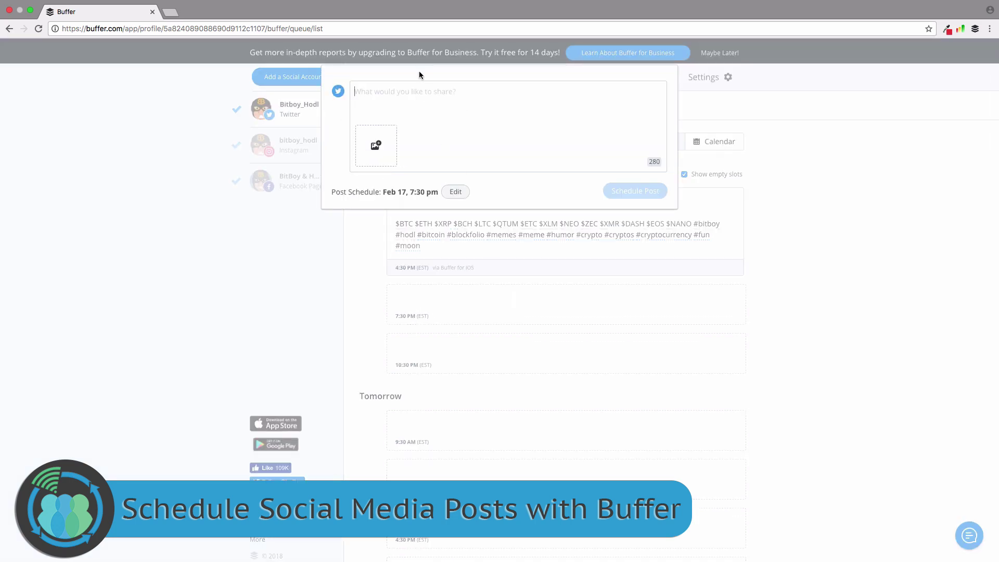
# - Write the tweet "Have you tried the Buffer social media manager? I like it a lot and it has helped me out a lot in my business."
pyautogui.click(413, 92)
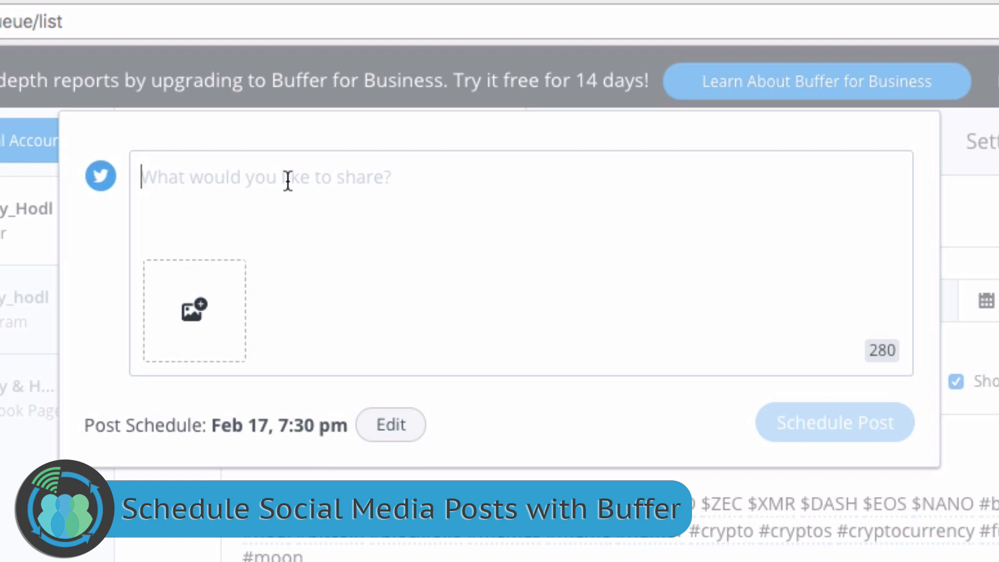
pyautogui.write('Have you tried ')
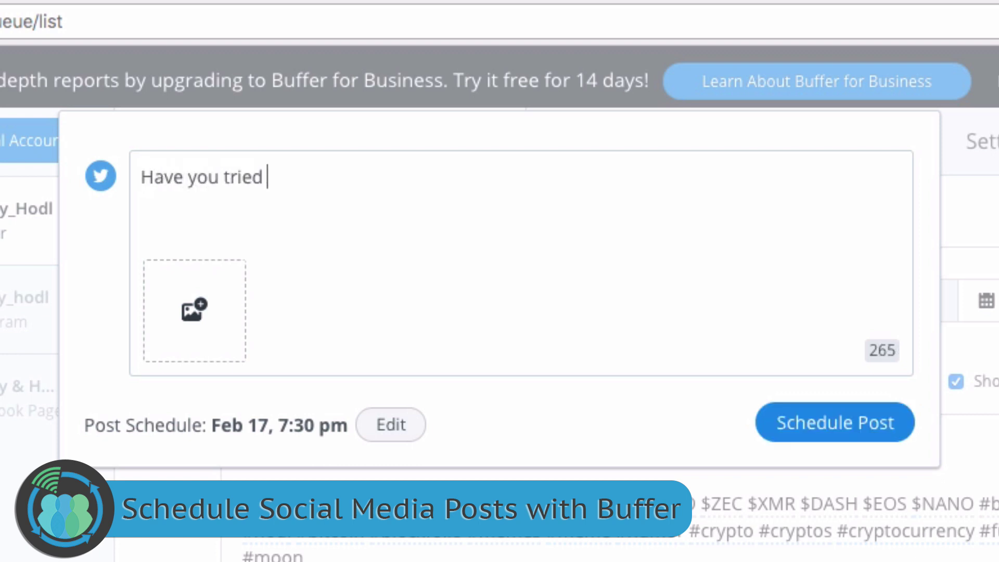
pyautogui.write('the Buffer social media manager?')
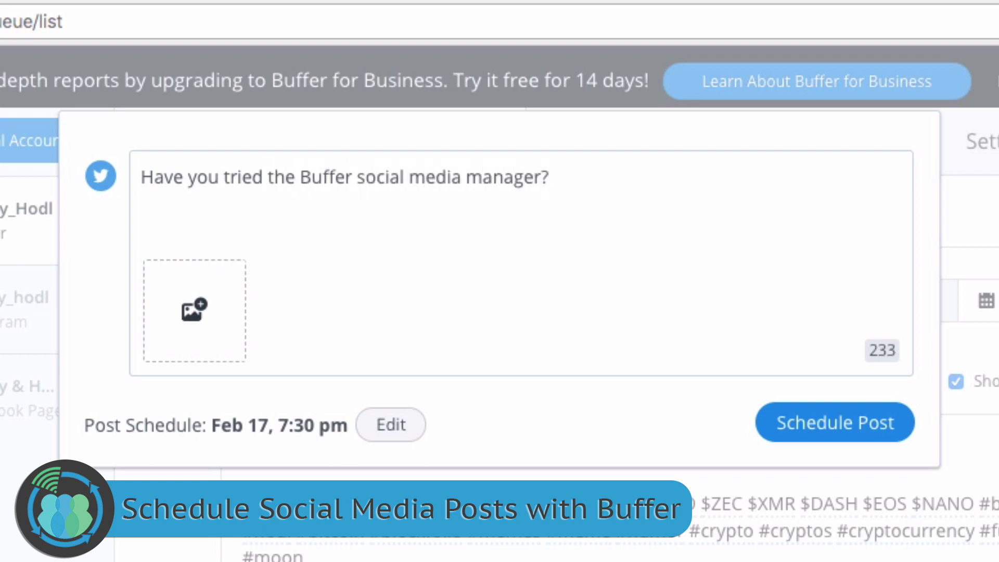
pyautogui.write(' I like it a lot and it has helped me out a lot in my business.')
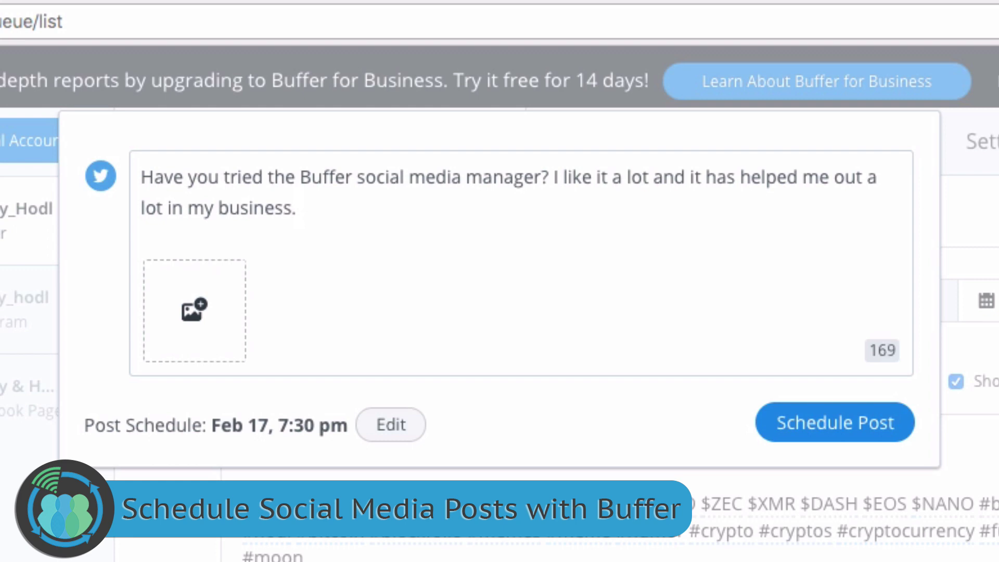
# - Add the suggested hashtag #socialmedia below the tweet text, separated by a blank line
pyautogui.press('Return')
pyautogui.press('Return')
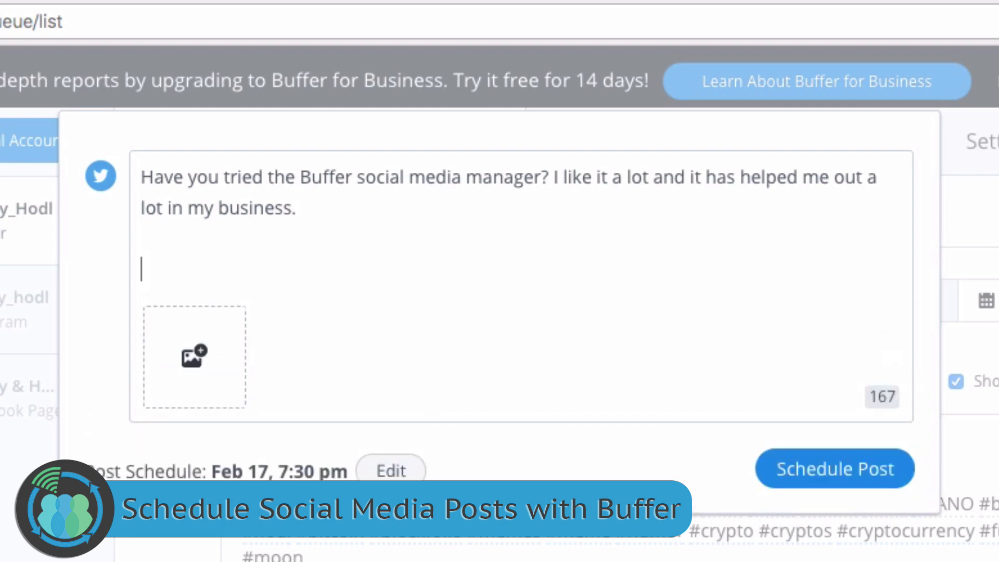
pyautogui.write('#so')
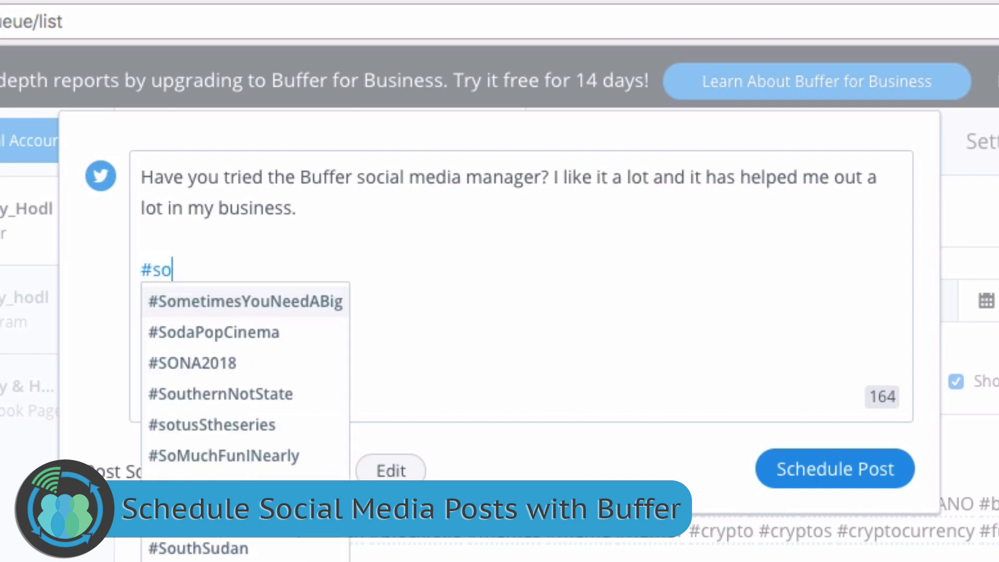
pyautogui.write('cial')
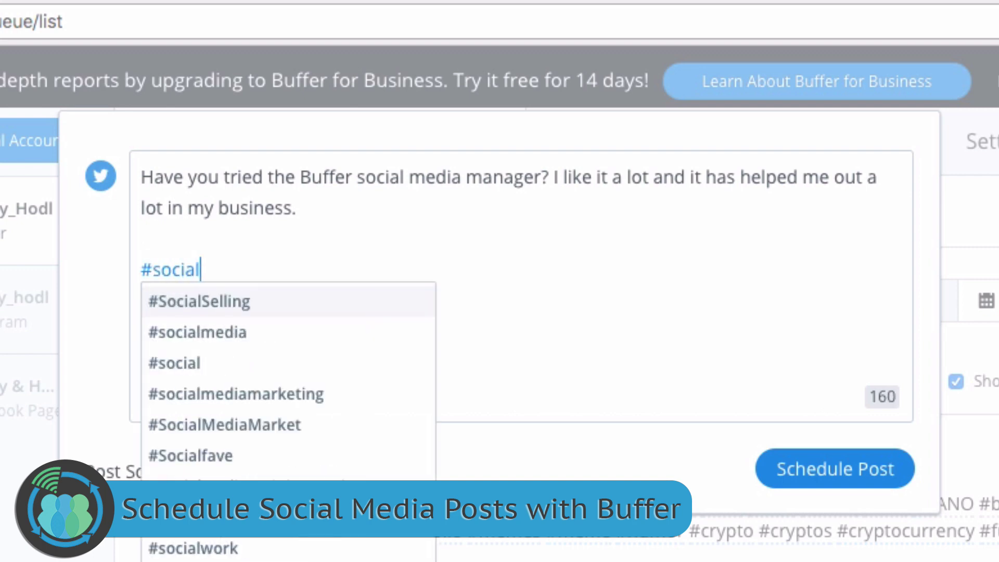
pyautogui.click(237, 343)
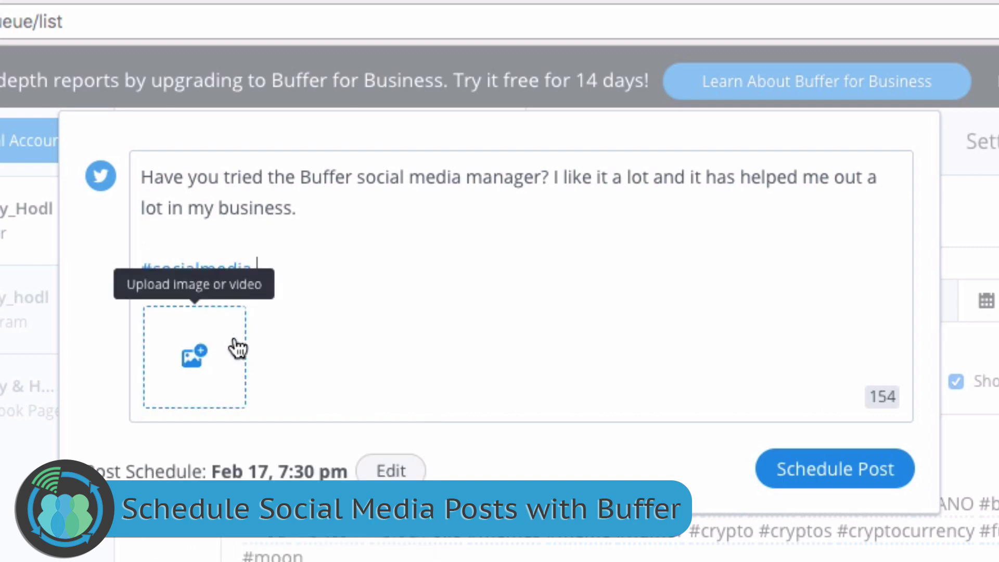
# - Attach Blockhead.png from the BitBoy folder in Dropbox to the tweet and schedule it
pyautogui.click(190, 362)
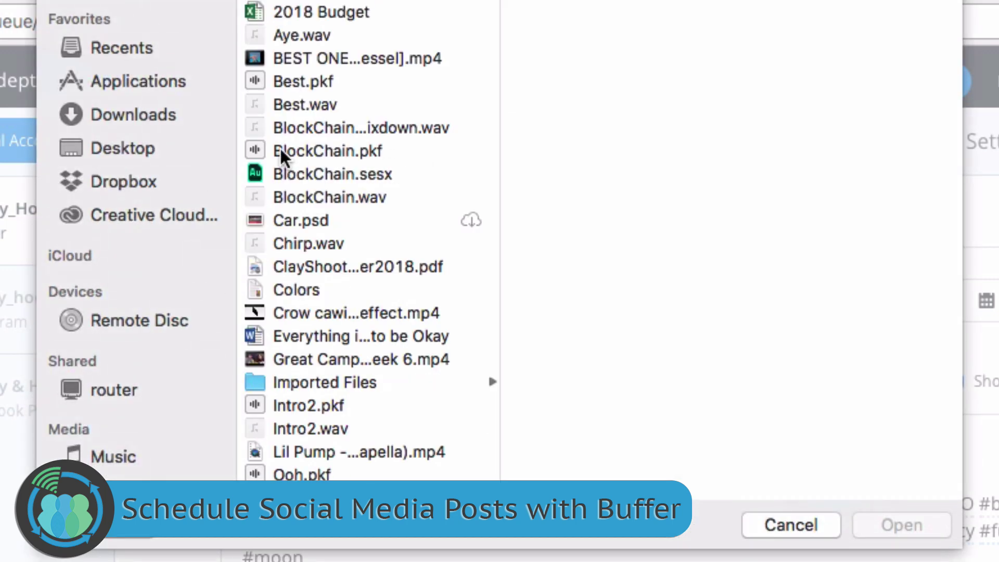
pyautogui.click(123, 183)
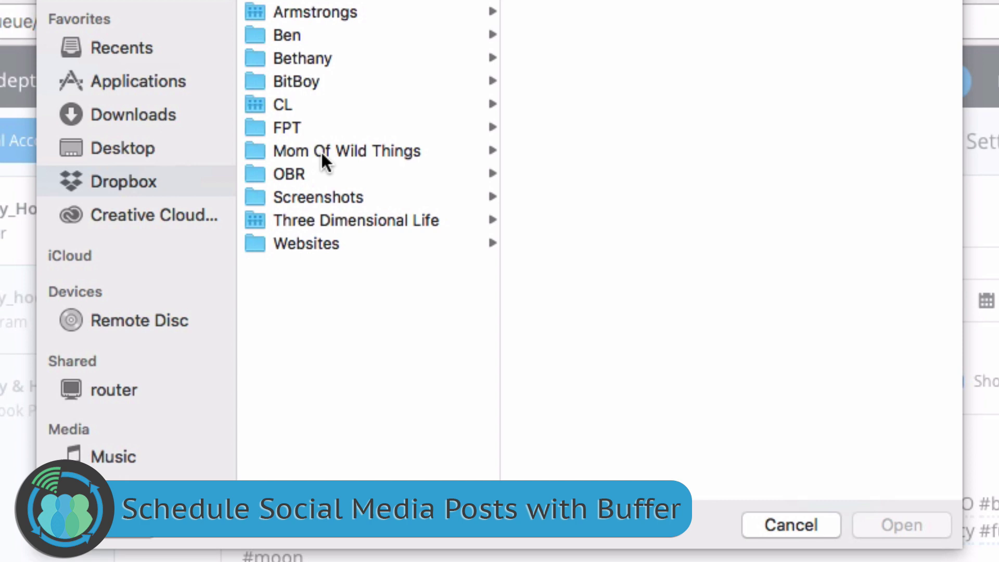
pyautogui.click(320, 83)
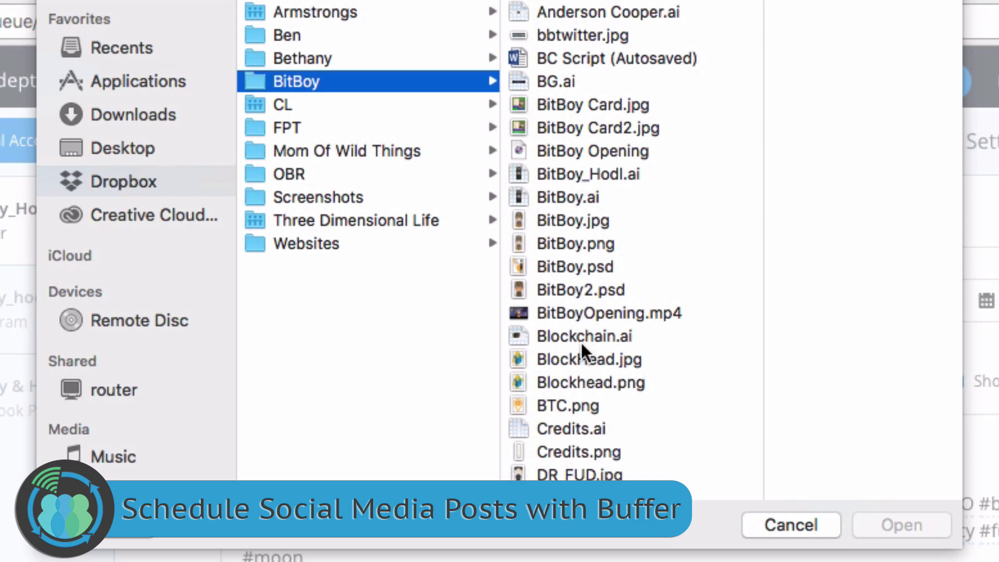
pyautogui.click(590, 382)
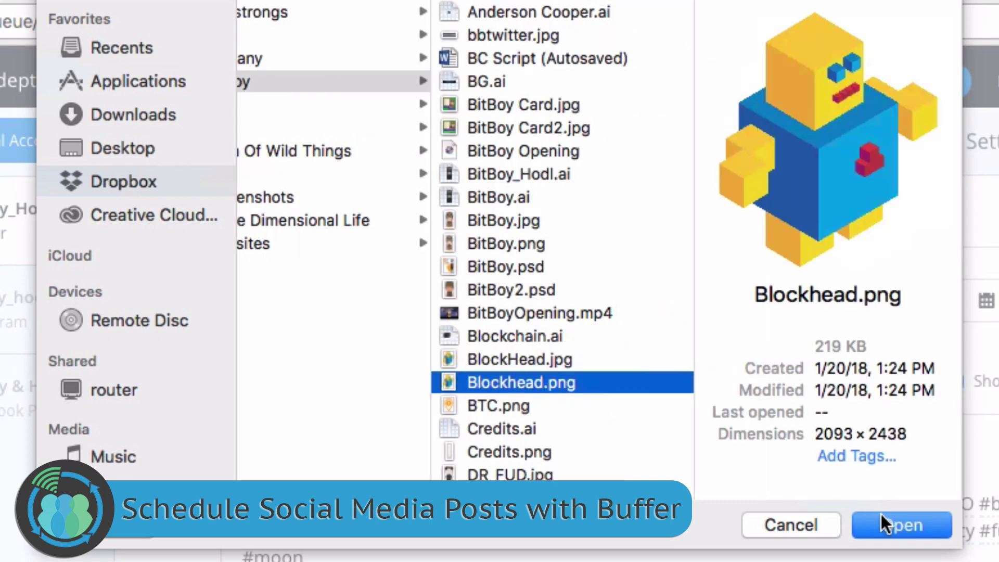
pyautogui.click(906, 526)
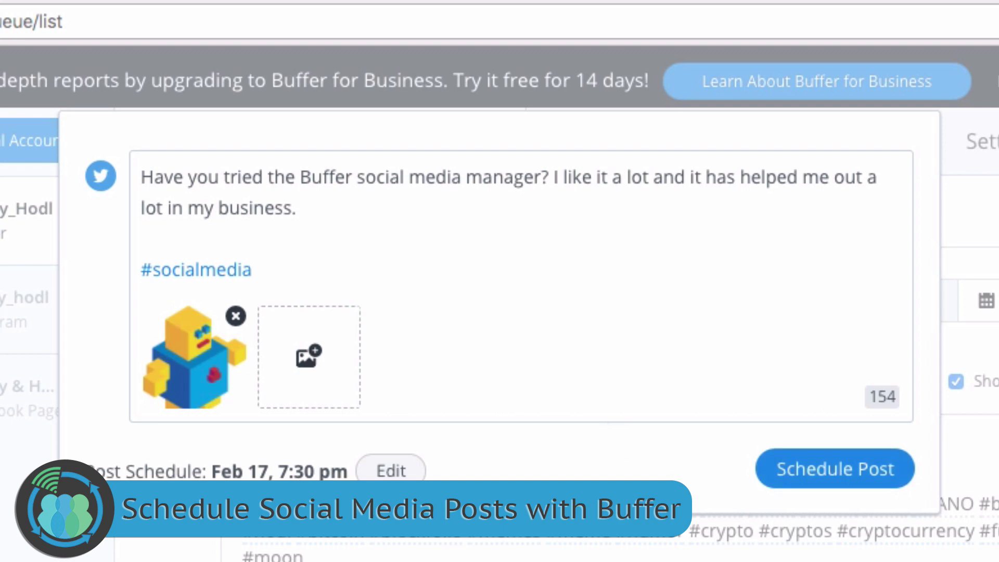
pyautogui.click(815, 471)
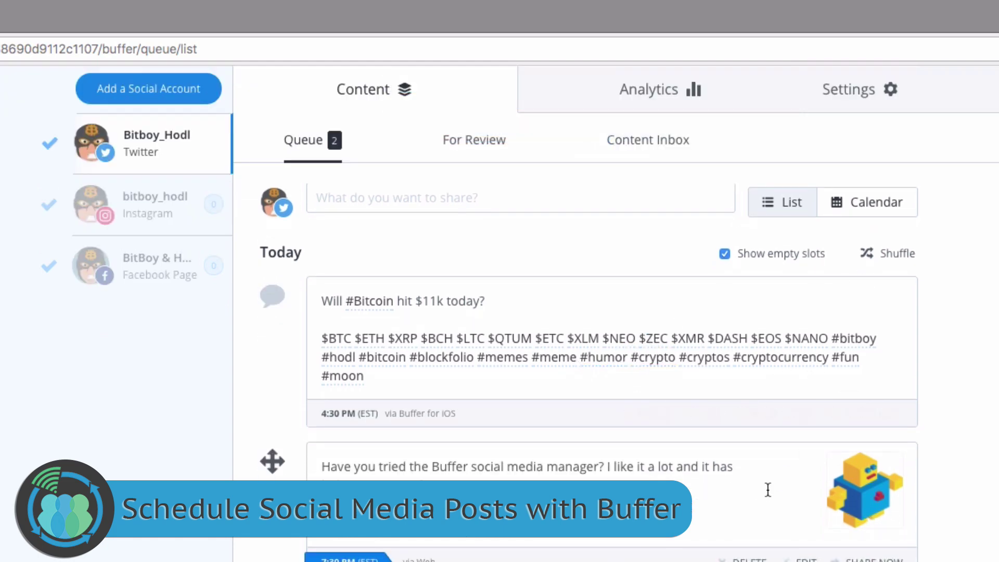
# - Check the posting slots in the Facebook page's queue and the Instagram account's reminders
pyautogui.scroll(3, 767, 487)
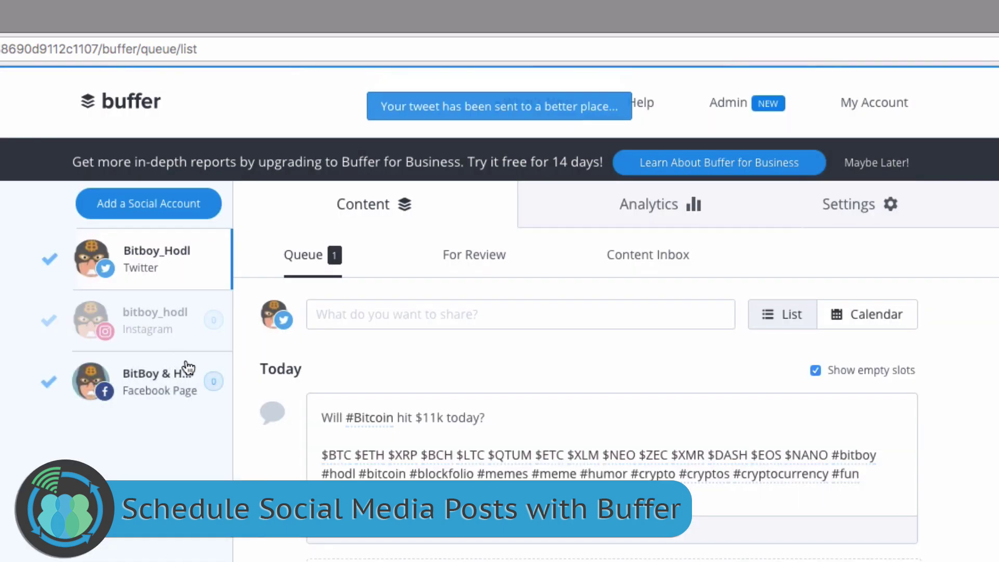
pyautogui.click(161, 387)
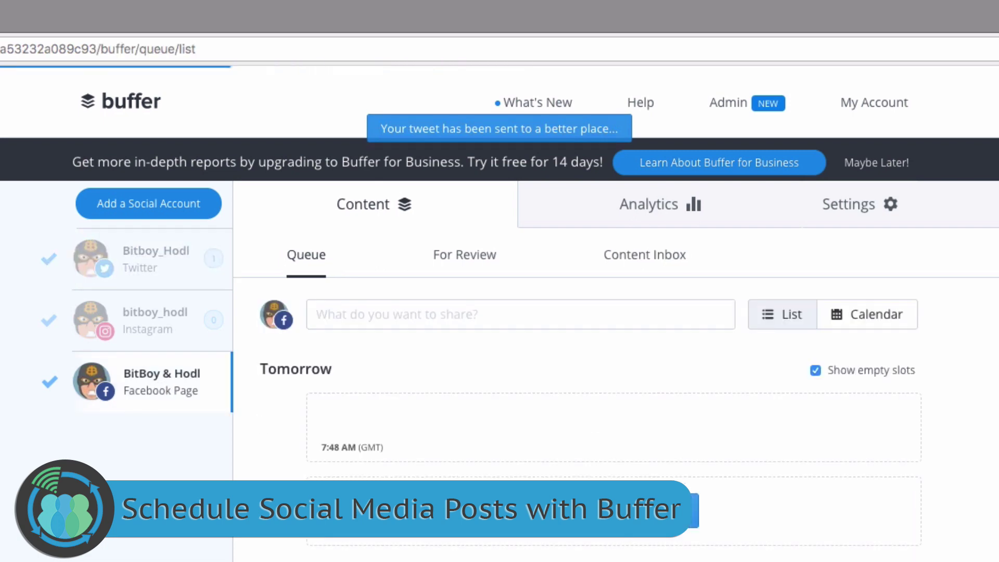
pyautogui.scroll(-10, 801, 482)
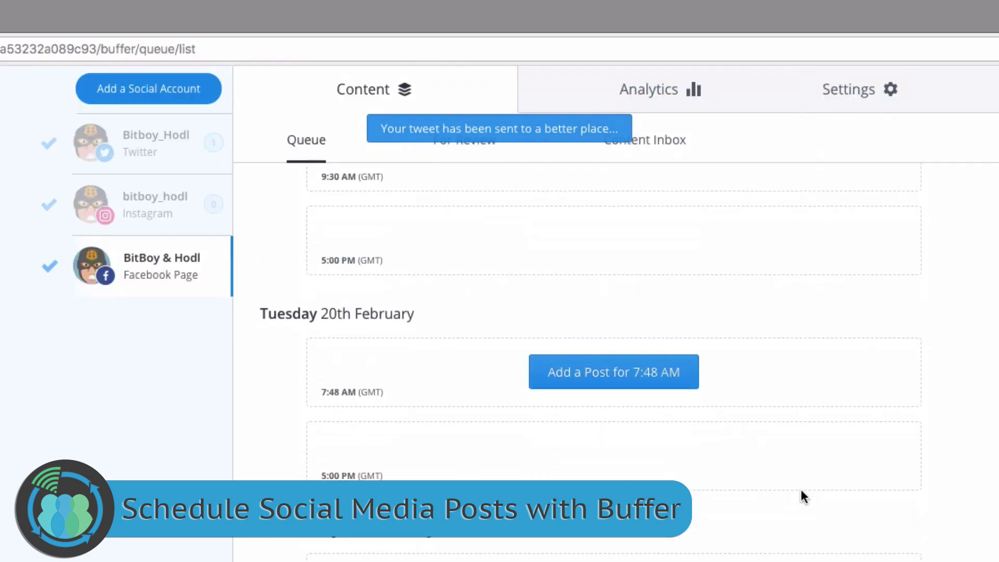
pyautogui.scroll(-5, 801, 489)
pyautogui.scroll(15, 801, 489)
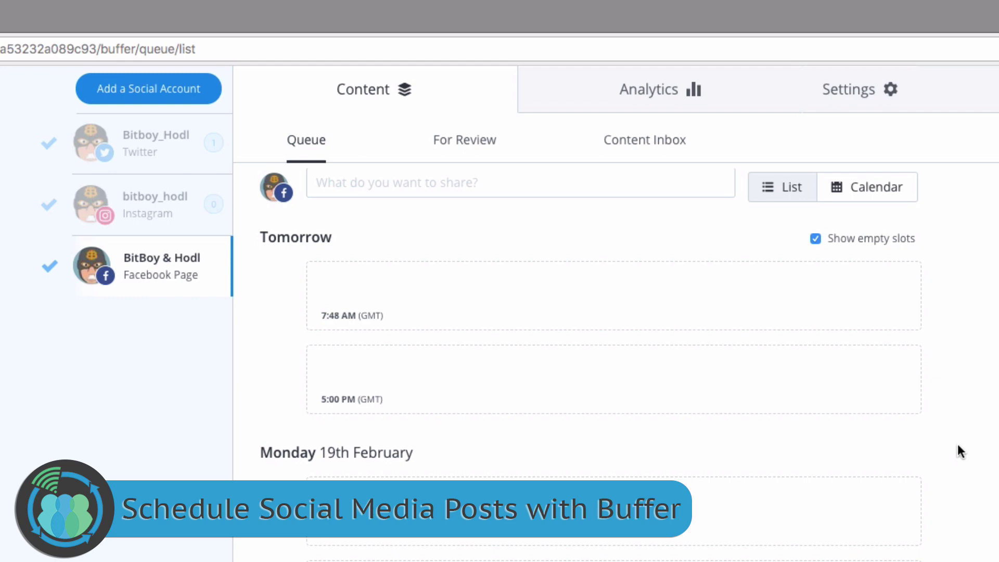
pyautogui.scroll(3, 961, 450)
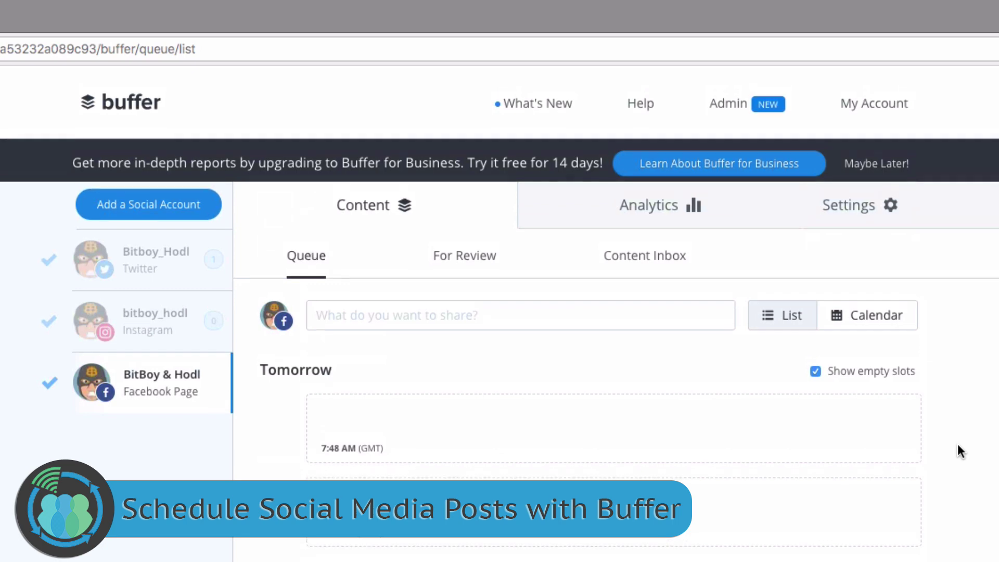
pyautogui.moveTo(442, 444)
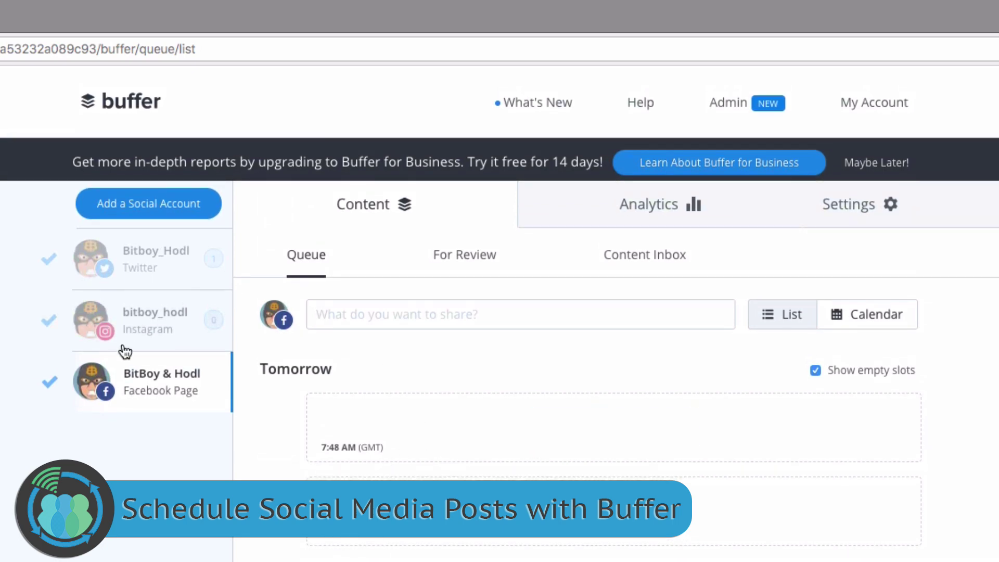
pyautogui.click(172, 322)
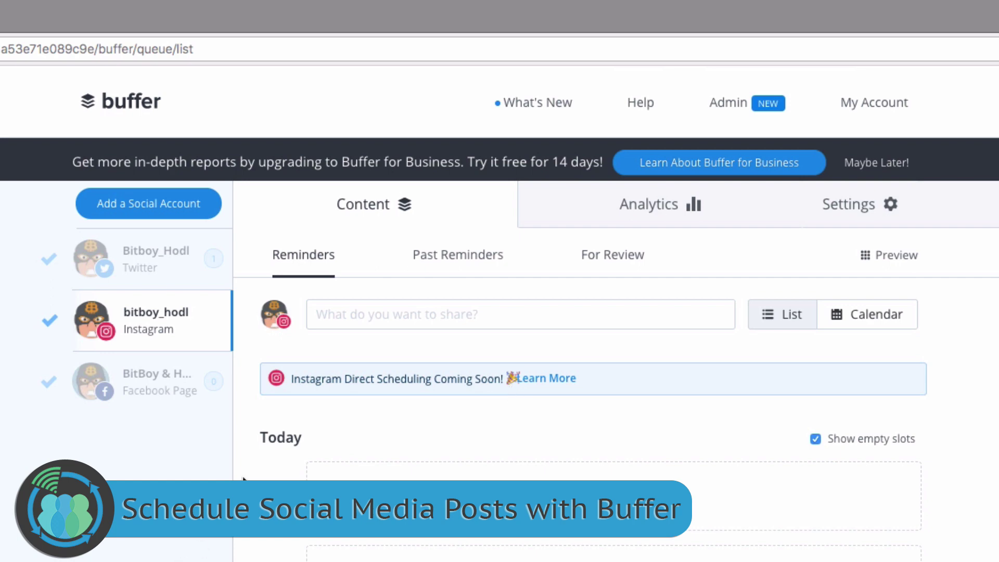
pyautogui.moveTo(864, 463)
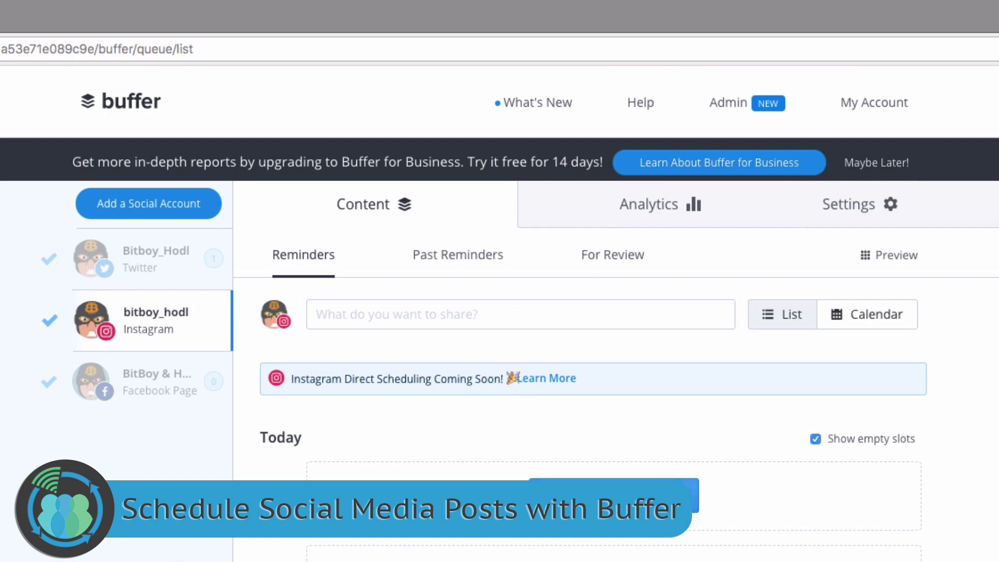
# - Start an Instagram post for the first empty reminder slot today and attach BitBoy.png from the BitBoy folder
pyautogui.click(614, 495)
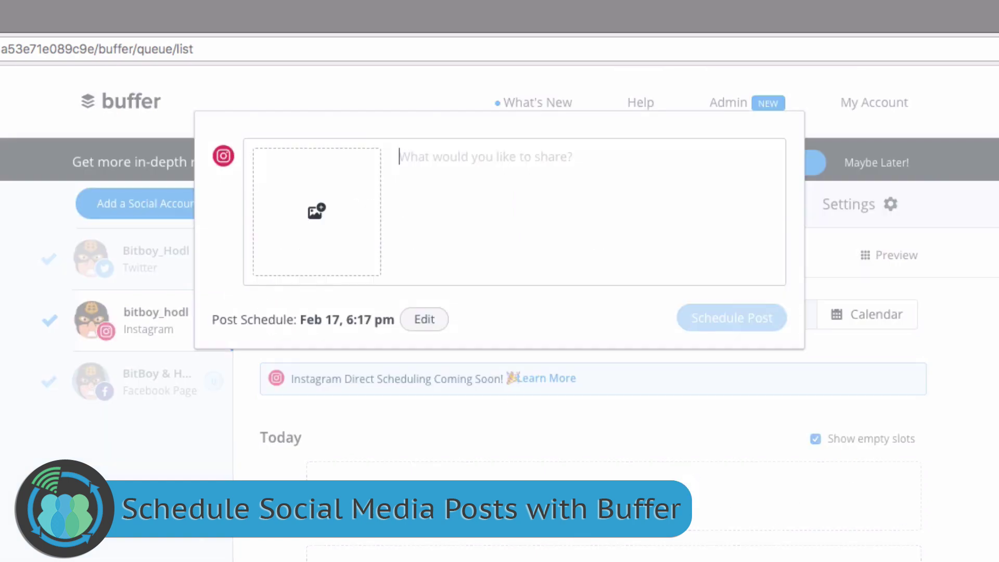
pyautogui.click(324, 227)
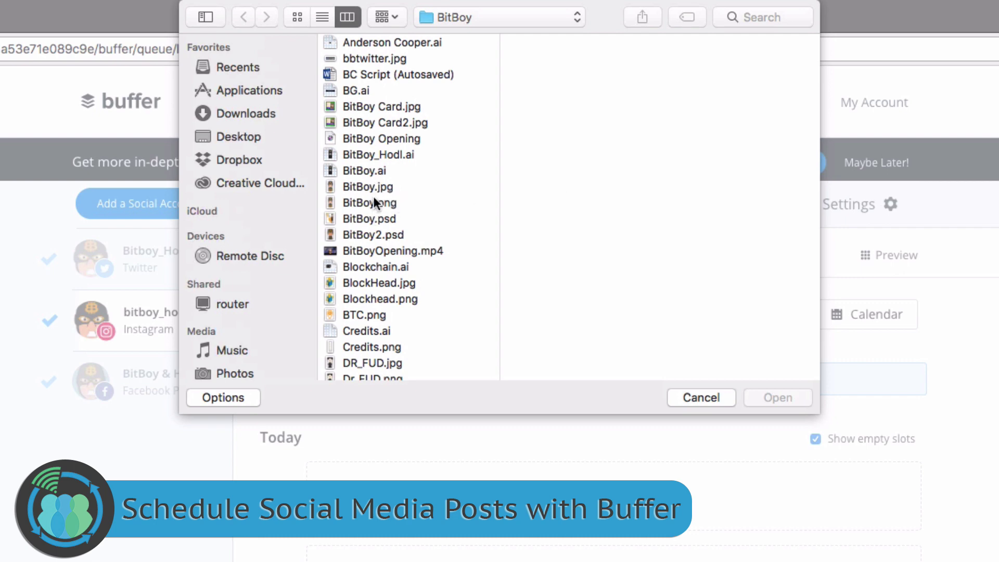
pyautogui.click(374, 202)
pyautogui.click(773, 399)
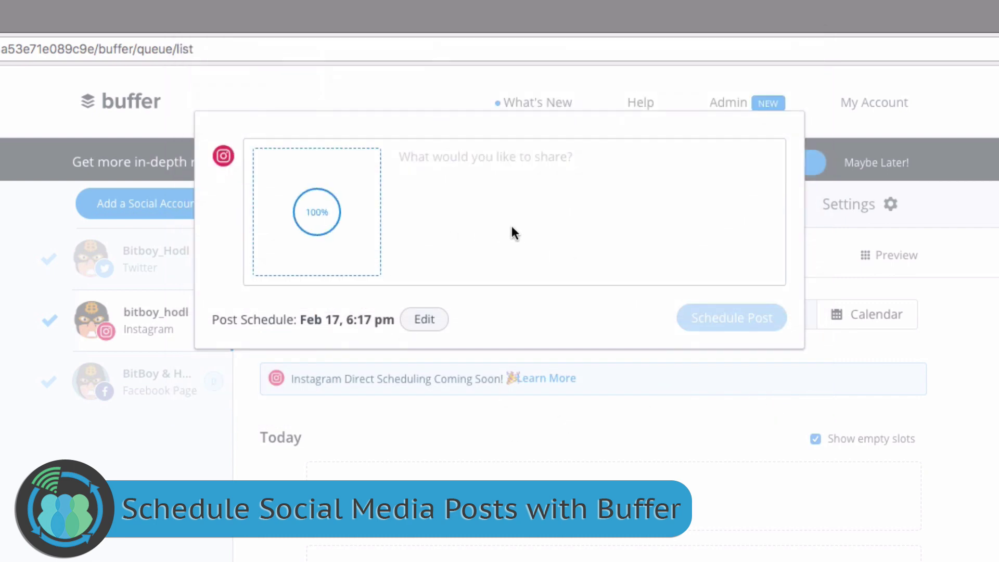
# - Caption the Instagram post #Bitboy and schedule it
pyautogui.click(512, 167)
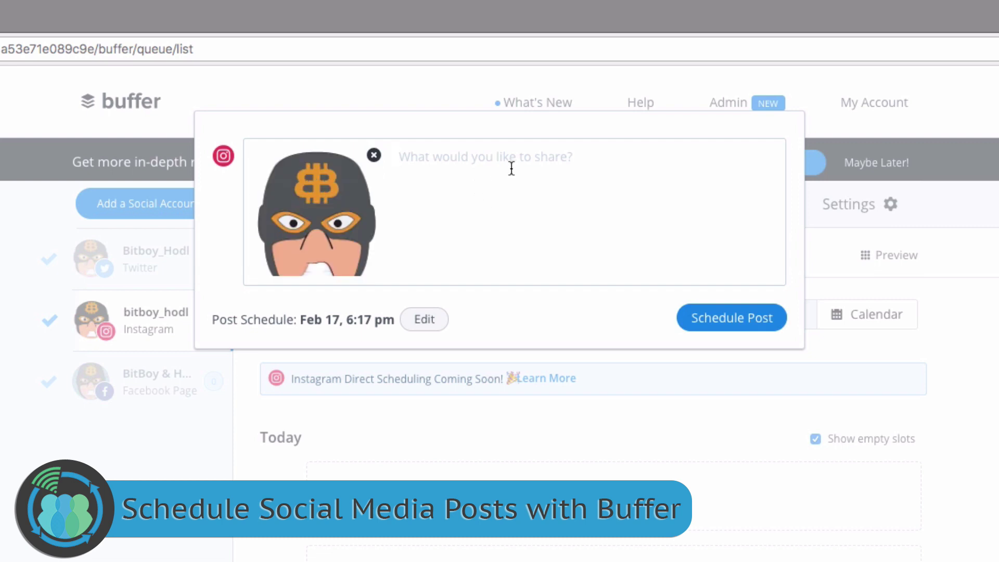
pyautogui.write('#')
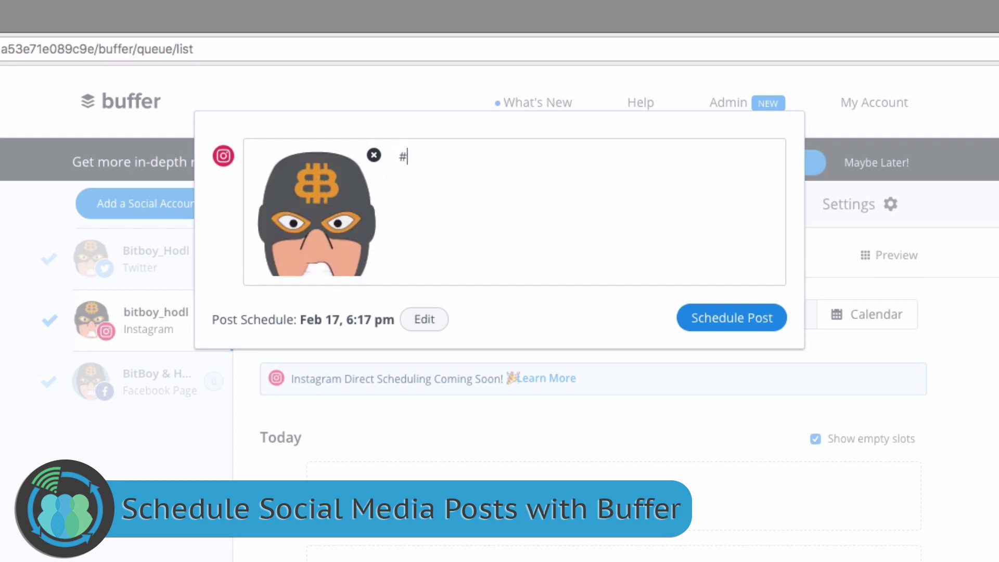
pyautogui.write('Bitboy')
pyautogui.click(718, 324)
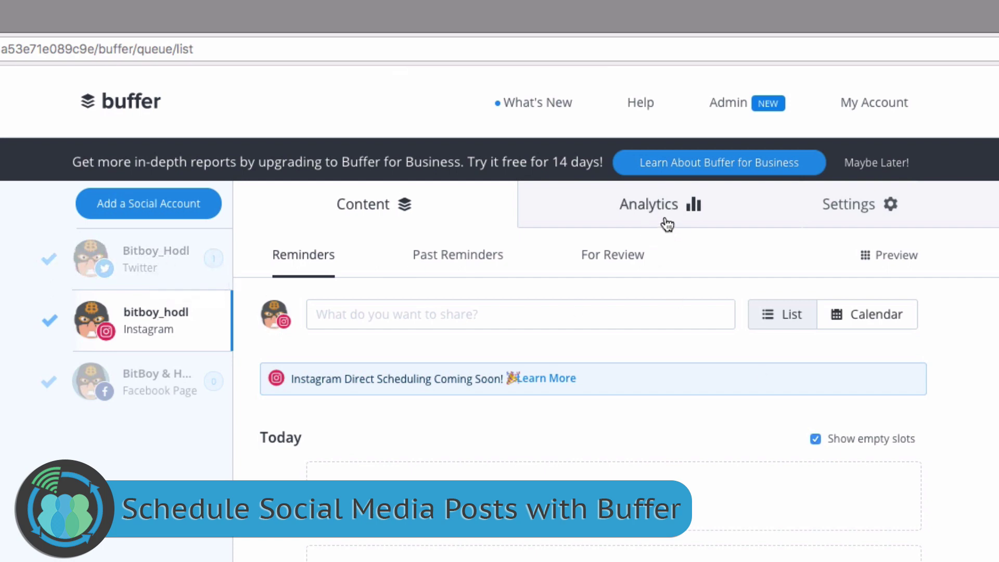
# - Review the Instagram account's recent posts and their engagement in Analytics
pyautogui.click(691, 204)
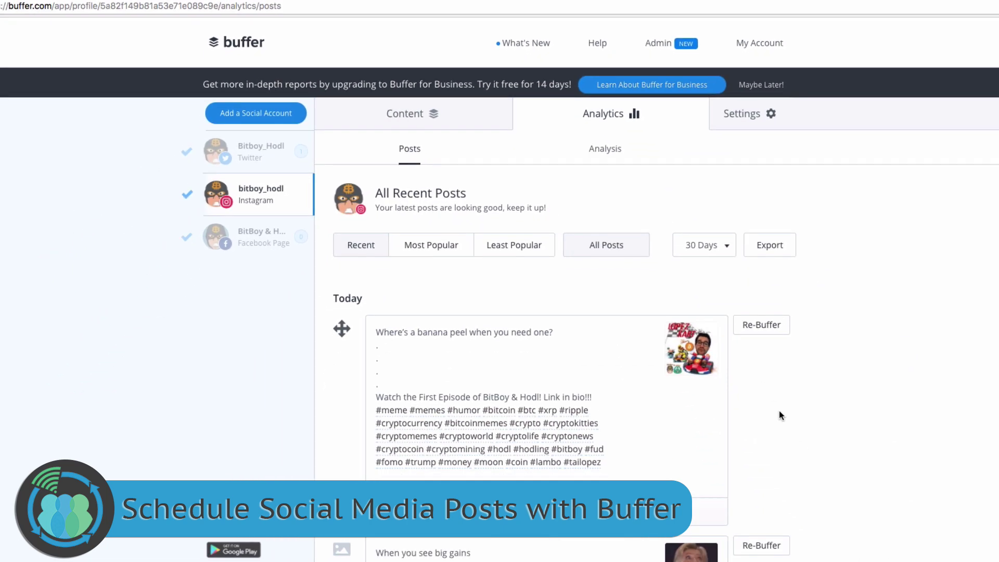
pyautogui.scroll(-2, 779, 410)
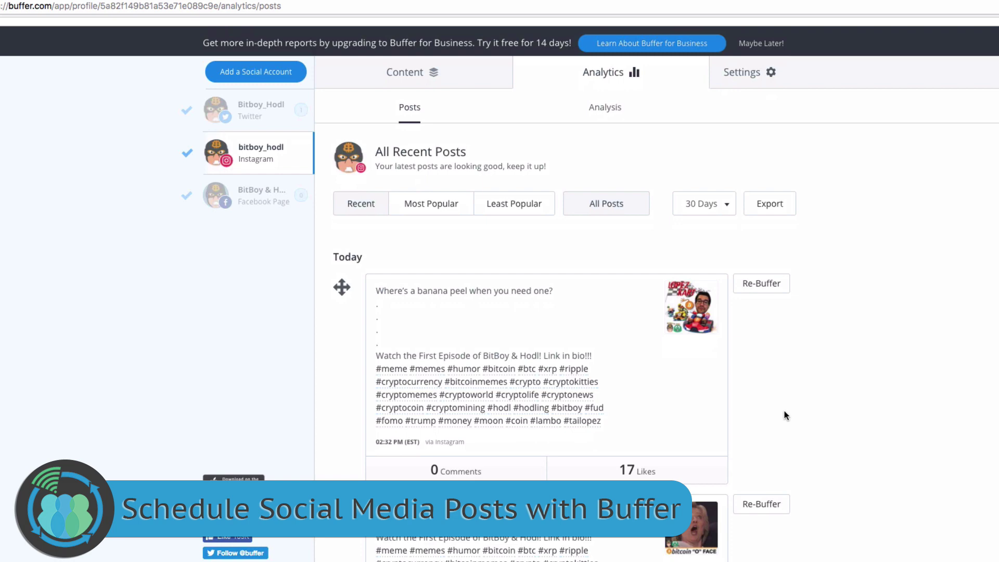
pyautogui.scroll(-2, 814, 421)
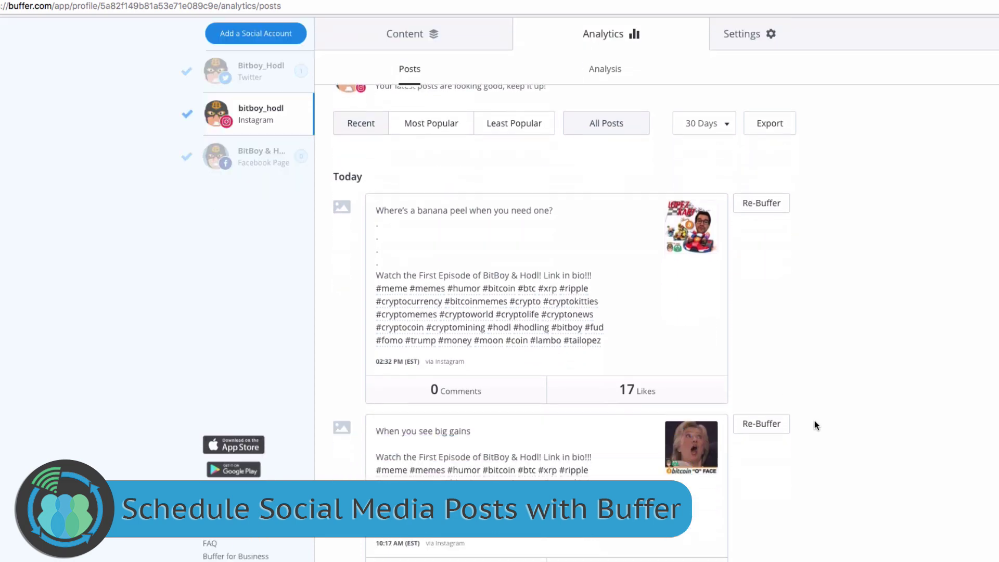
pyautogui.scroll(-5, 814, 421)
pyautogui.scroll(10, 796, 401)
# - Sort the Instagram posts by most popular and examine their comments and likes
pyautogui.click(456, 248)
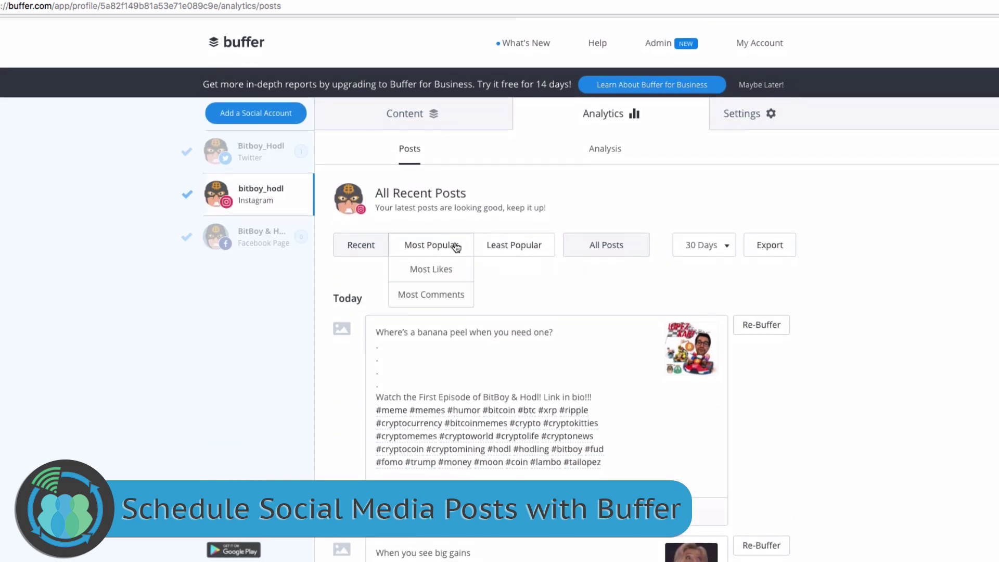
pyautogui.click(449, 246)
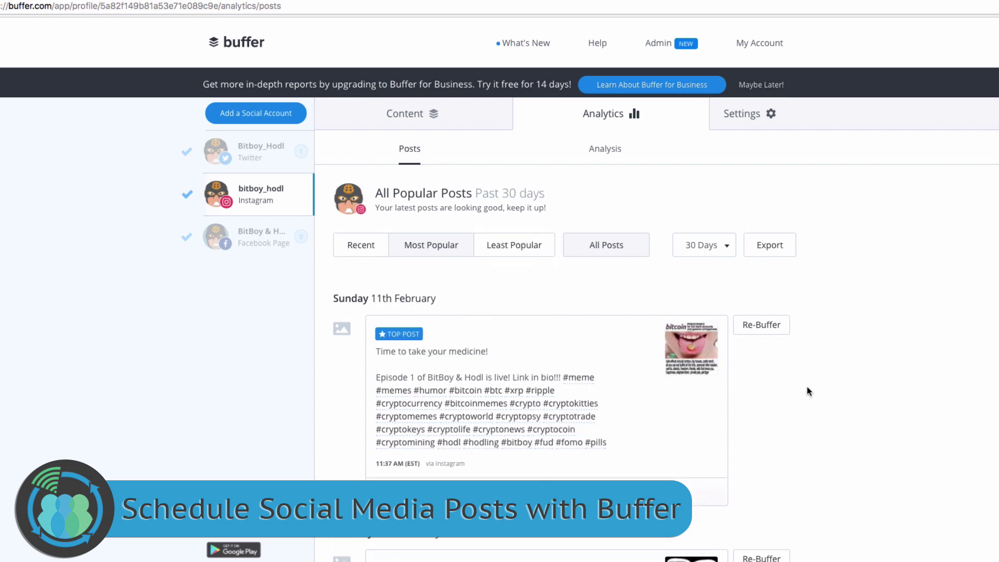
pyautogui.scroll(-6, 807, 391)
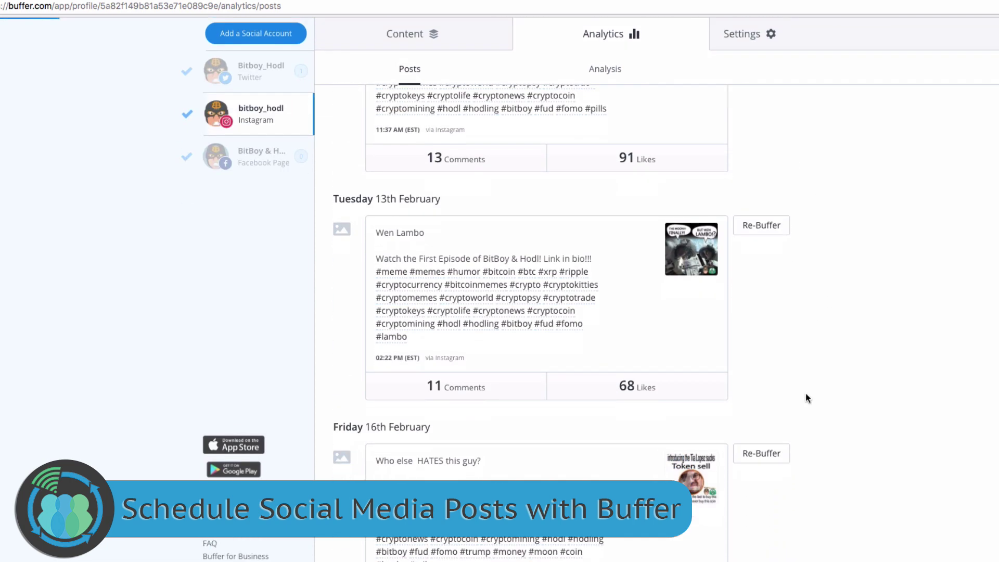
pyautogui.scroll(-10, 806, 395)
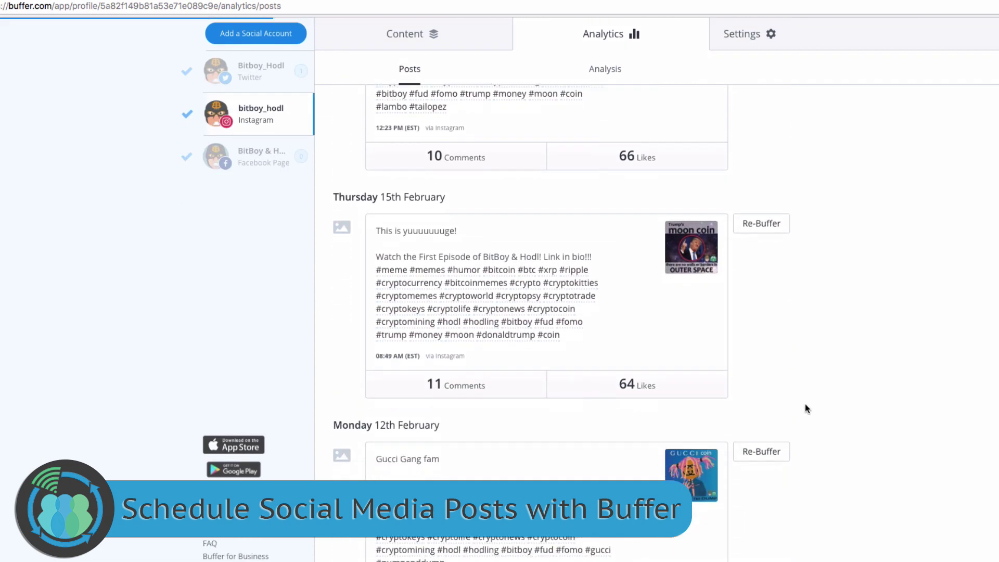
pyautogui.scroll(-8, 806, 405)
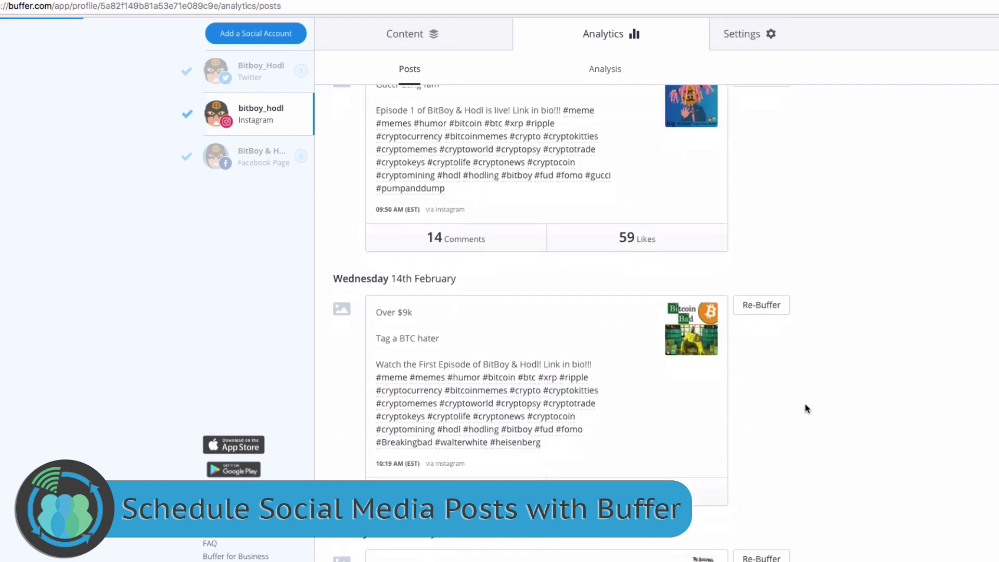
pyautogui.scroll(15, 805, 405)
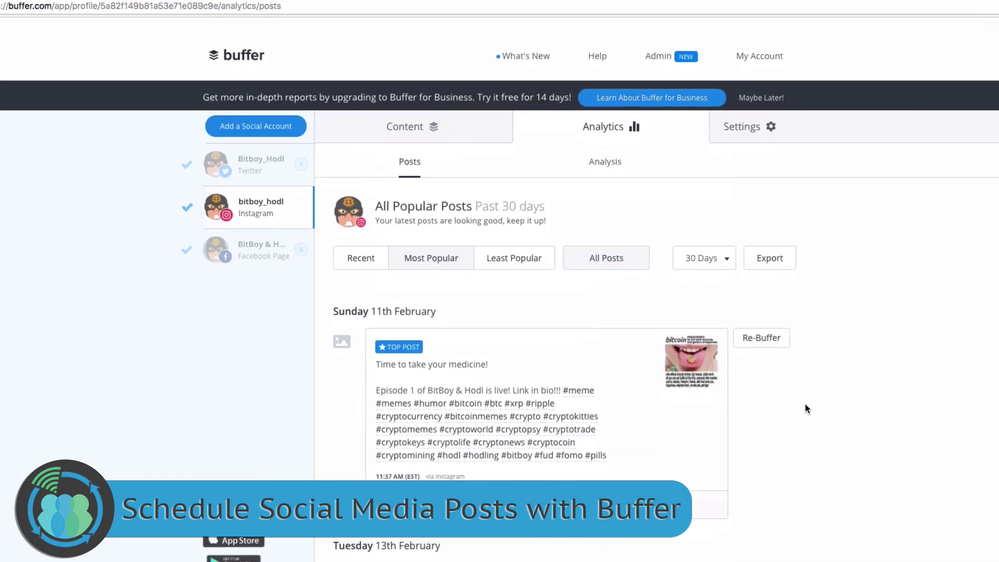
pyautogui.scroll(-1, 805, 404)
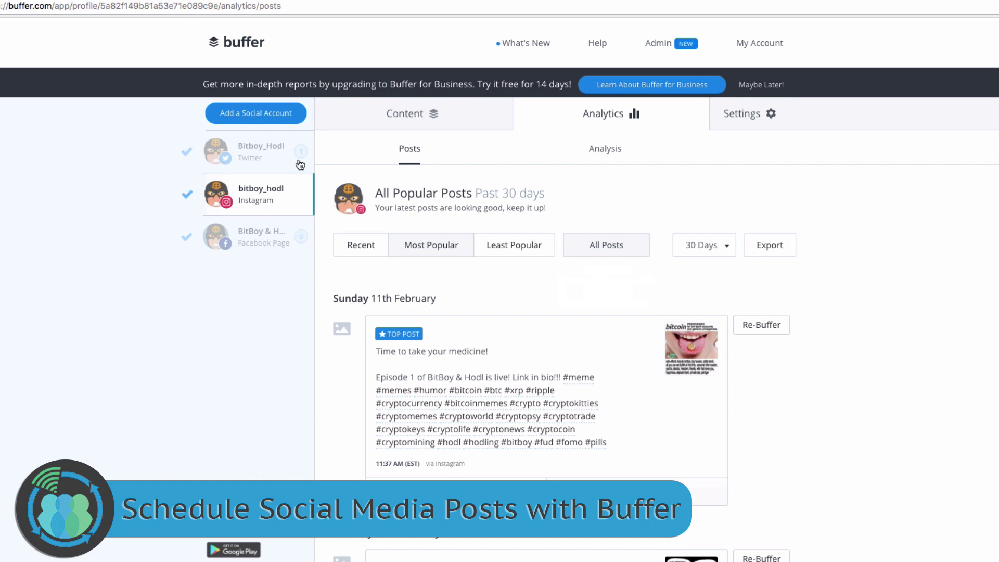
# - Check the analytics of the Twitter account's recent posts
pyautogui.click(244, 154)
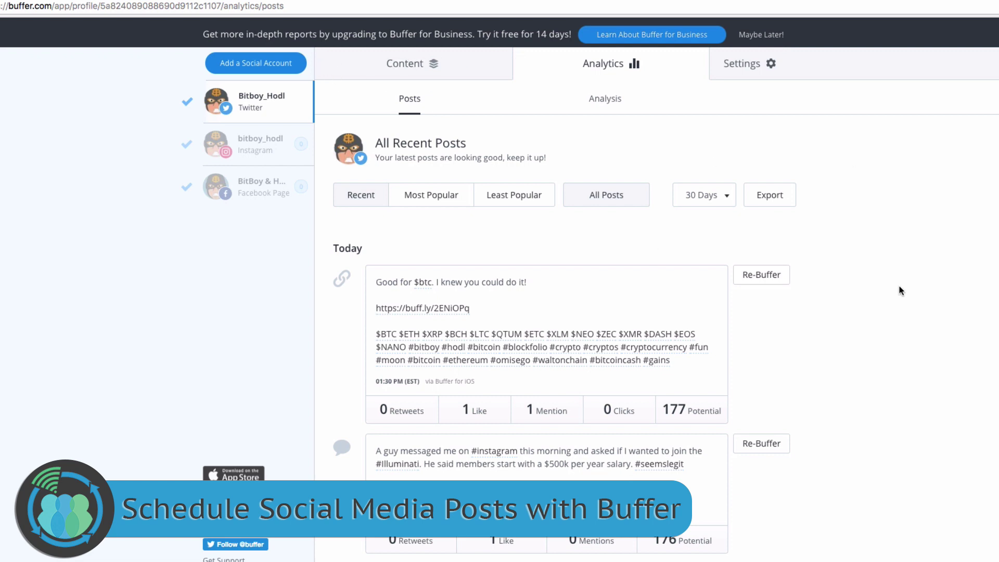
pyautogui.scroll(2, 902, 291)
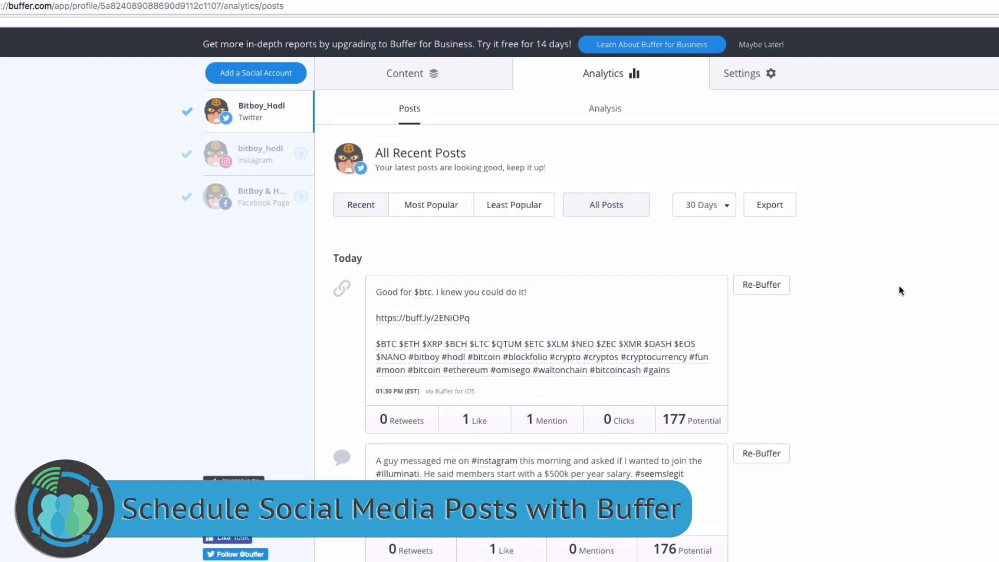